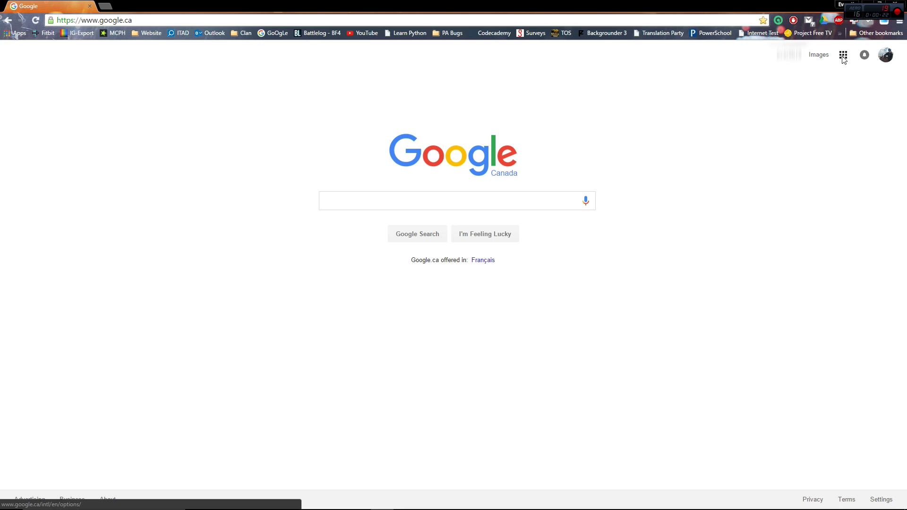
# Show the Google apps panel on google.ca and reveal the additional apps.
pyautogui.click(844, 58)
pyautogui.click(816, 295)
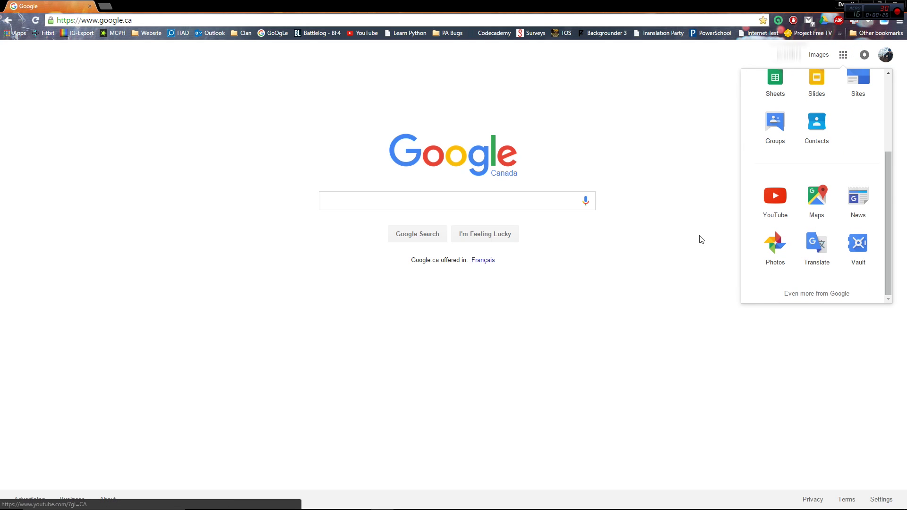
# Close the apps panel and run a Google search for 'classroom'.
pyautogui.click(656, 261)
pyautogui.click(470, 206)
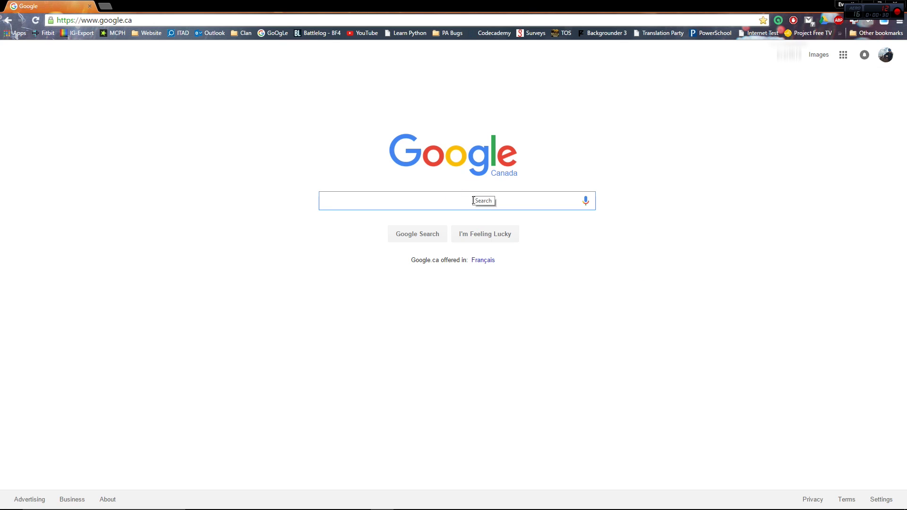
pyautogui.write('glas')
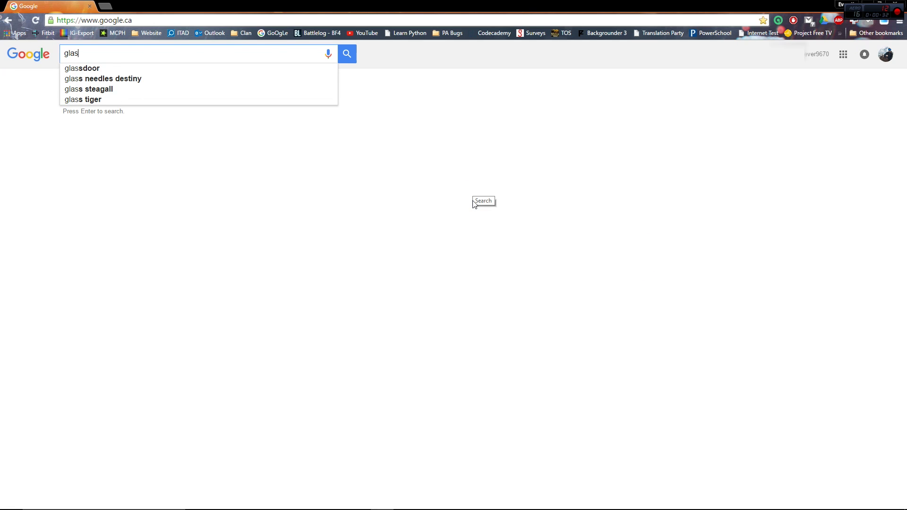
pyautogui.press('BackSpace')
pyautogui.press('BackSpace')
pyautogui.press('BackSpace')
pyautogui.write('cl')
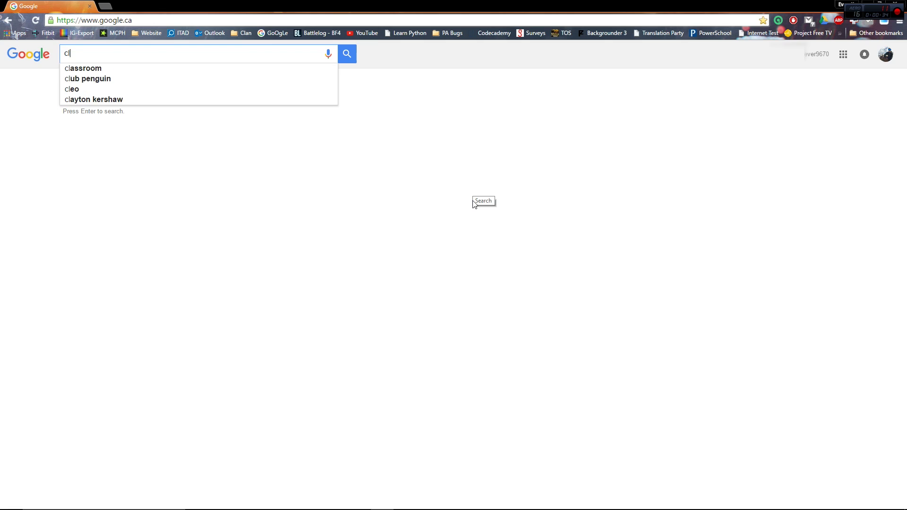
pyautogui.write('assroom')
pyautogui.press('Return')
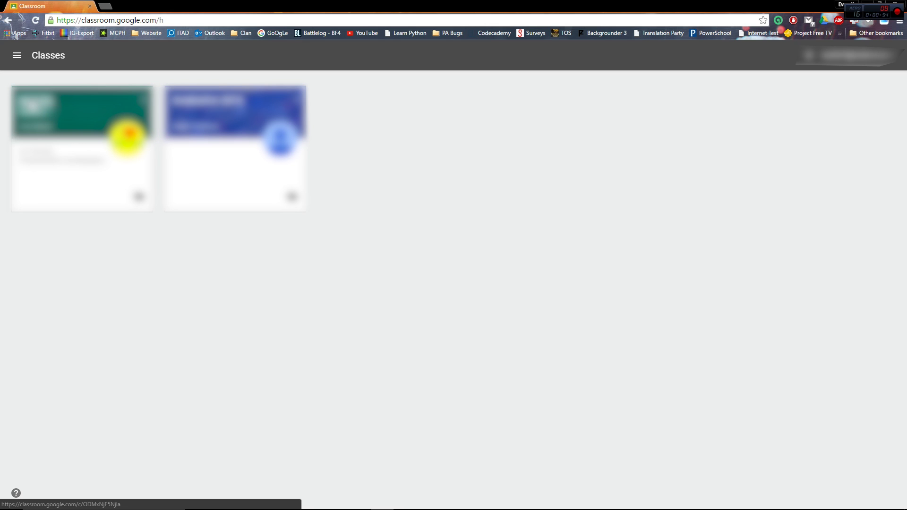
# Enter the green class, view all upcoming work and open 'Group Dynamics and Being Brave'.
pyautogui.click(28, 104)
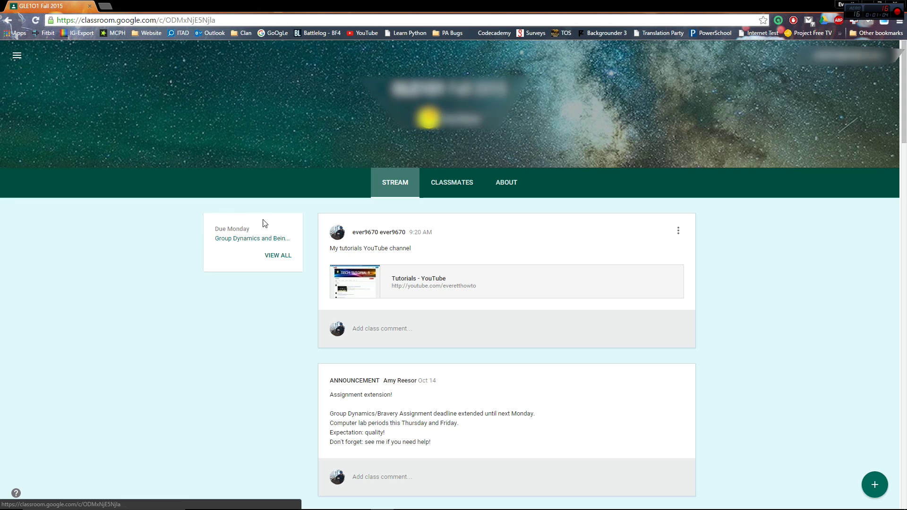
pyautogui.click(280, 254)
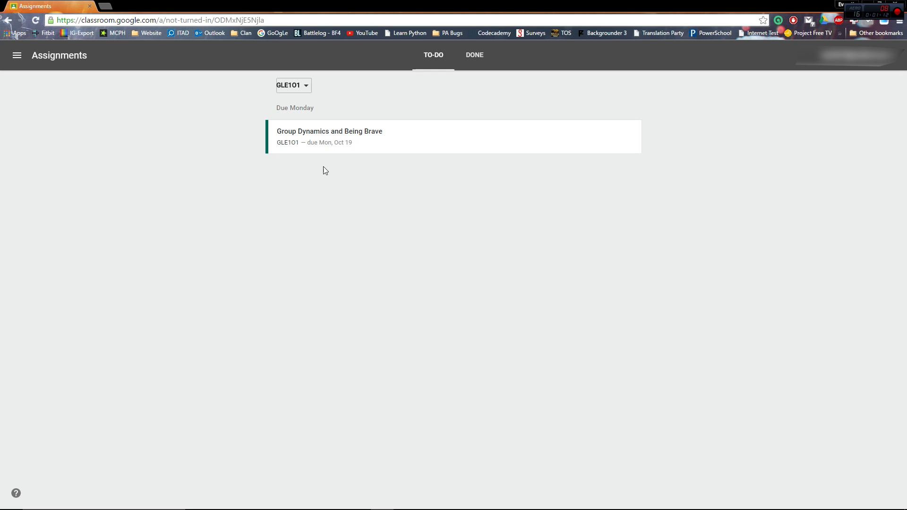
pyautogui.click(348, 134)
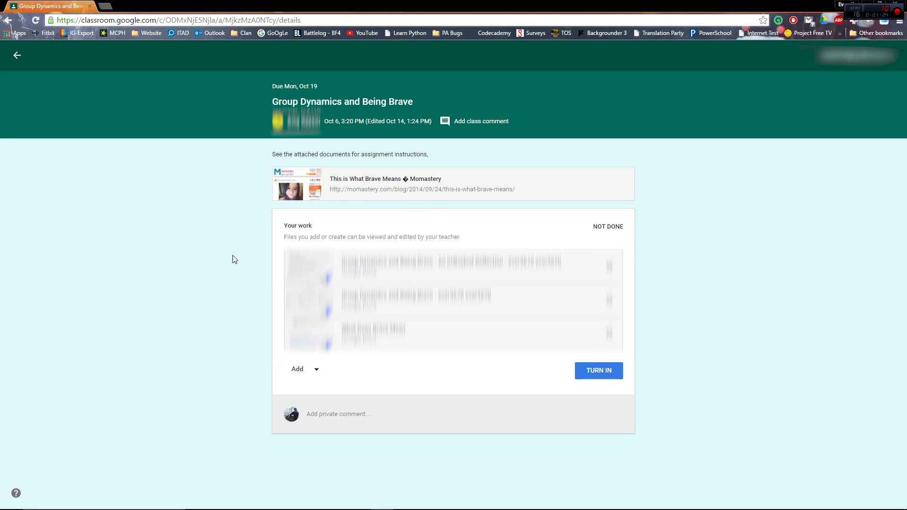
# Start adding a file to the assignment, glancing at My Drive before returning to Upload.
pyautogui.click(307, 371)
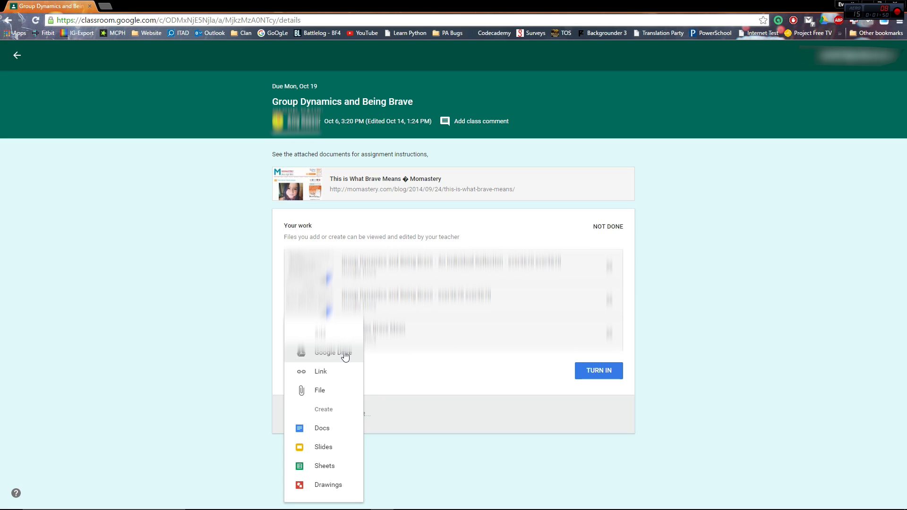
pyautogui.click(316, 391)
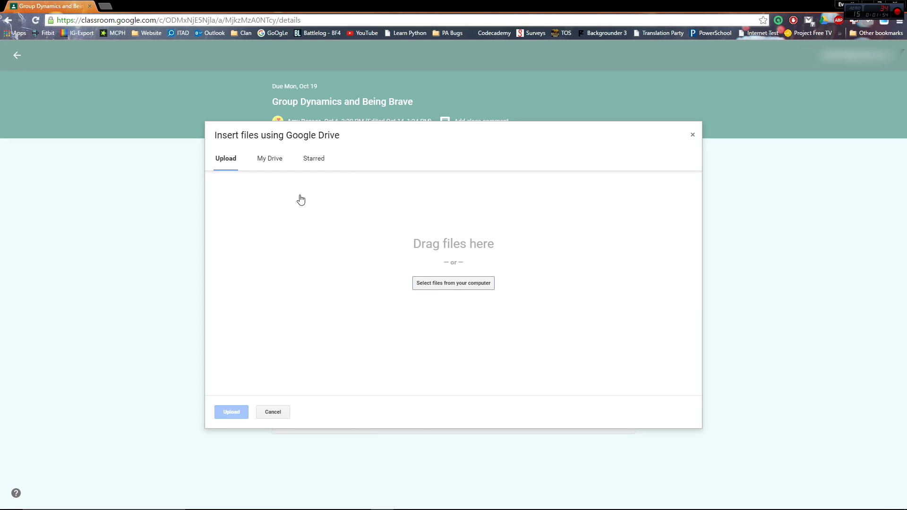
pyautogui.click(270, 163)
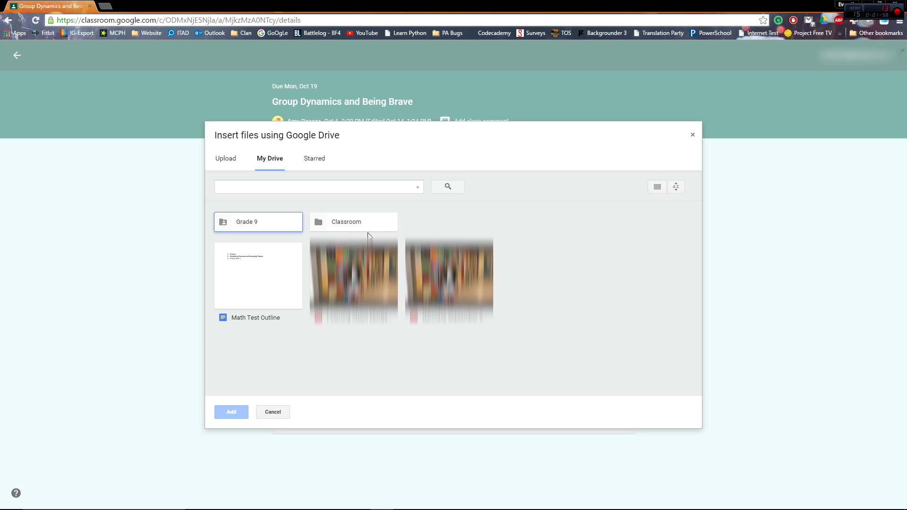
pyautogui.click(226, 162)
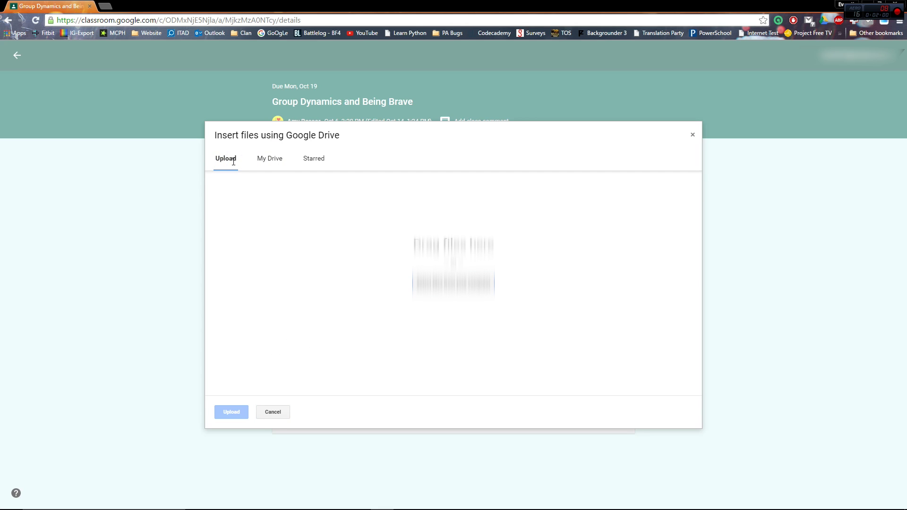
# Pick 'What Does It Mean To Be Brave_final.avi' from the GLE folder for upload.
pyautogui.click(437, 286)
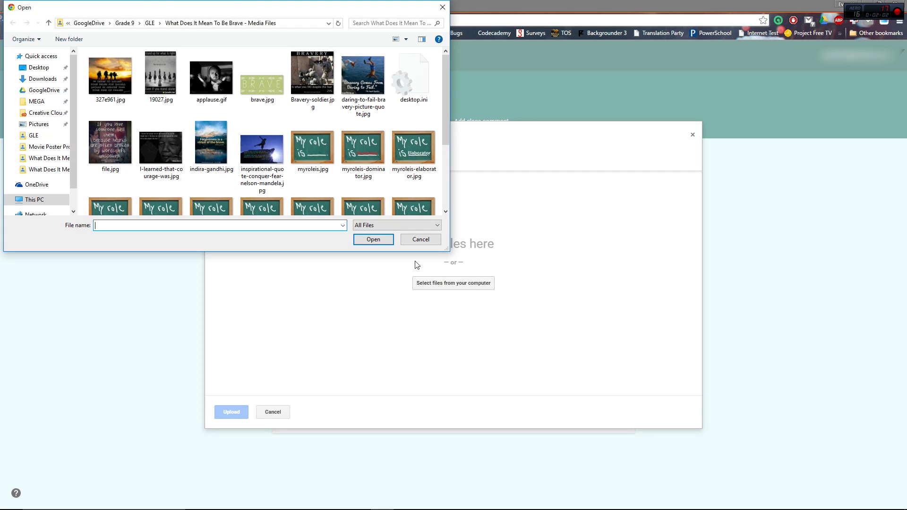
pyautogui.click(150, 24)
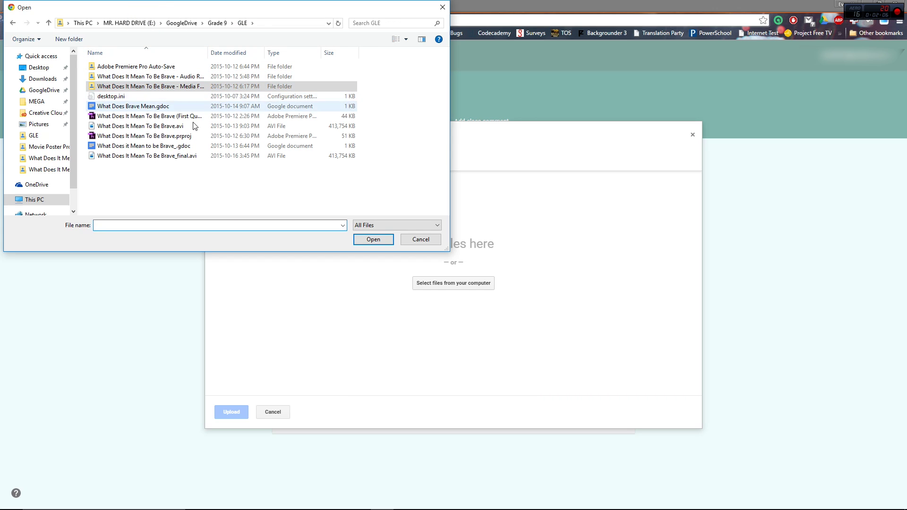
pyautogui.click(164, 157)
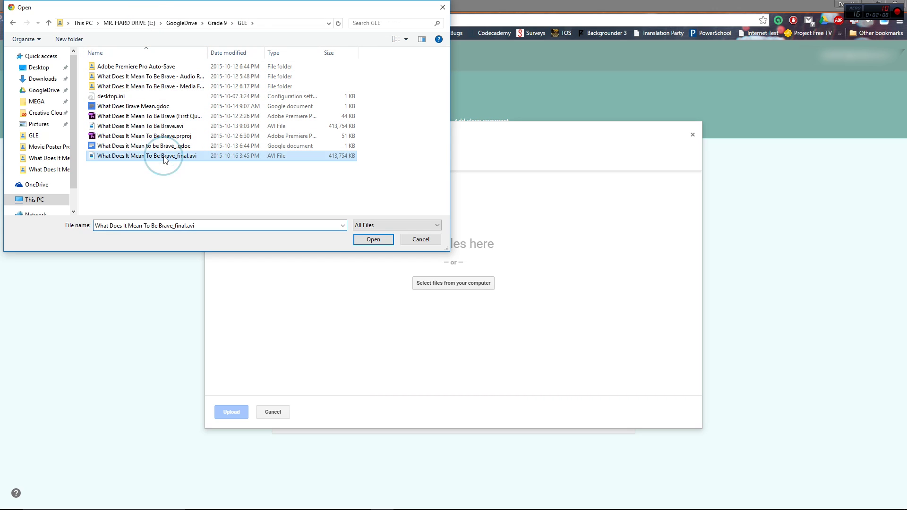
pyautogui.click(373, 240)
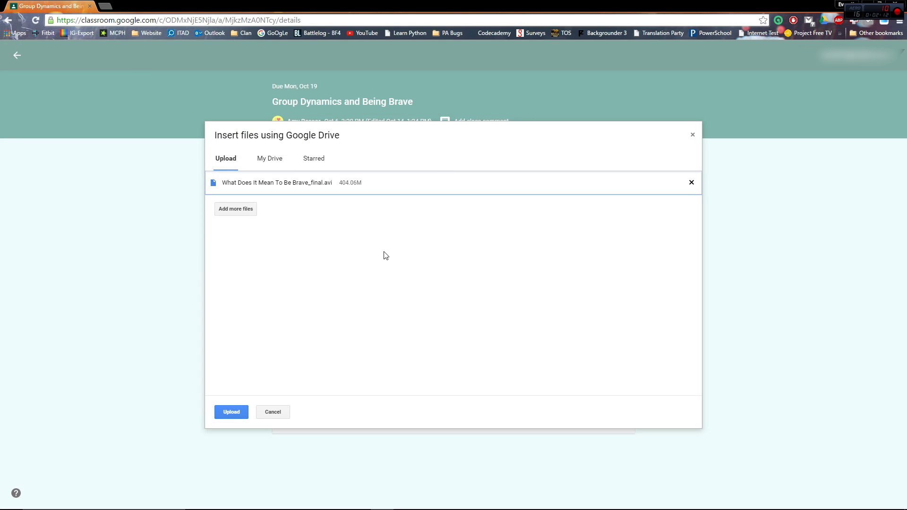
# Upload the chosen video so it attaches under Your work.
pyautogui.click(229, 415)
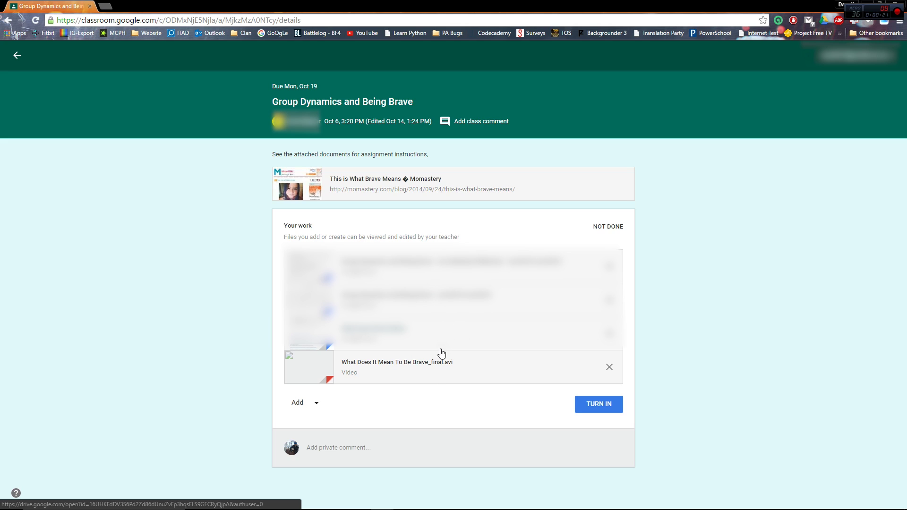
pyautogui.click(344, 445)
pyautogui.write('Com')
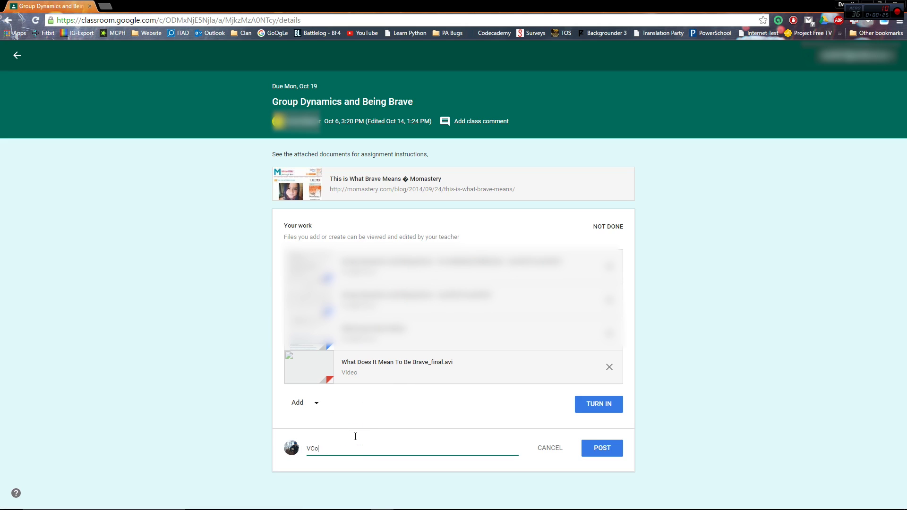
pyautogui.press('BackSpace')
pyautogui.press('BackSpace')
pyautogui.press('BackSpace')
pyautogui.write('Co')
pyautogui.click(603, 450)
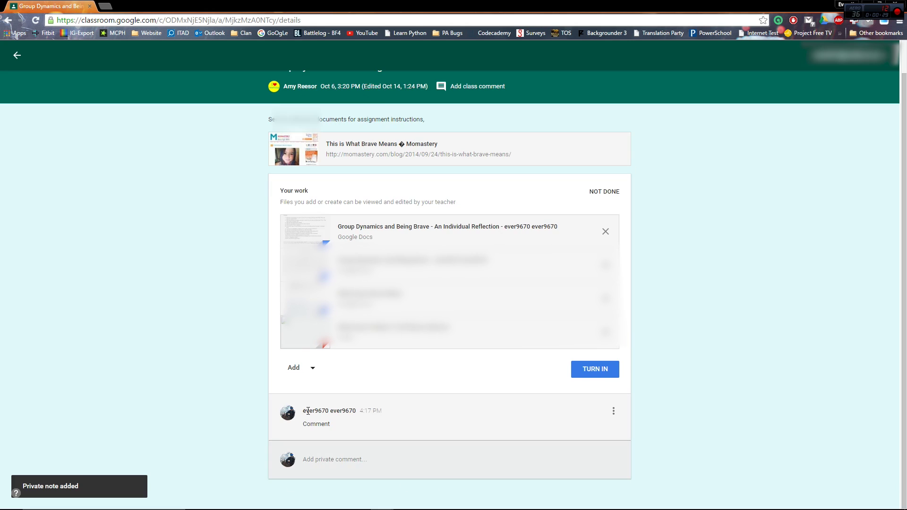
pyautogui.click(614, 415)
pyautogui.click(577, 430)
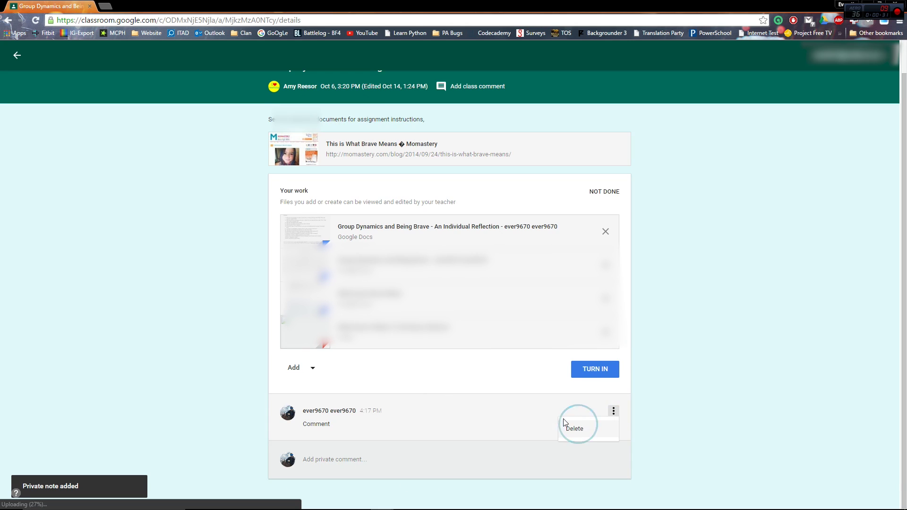
pyautogui.click(491, 307)
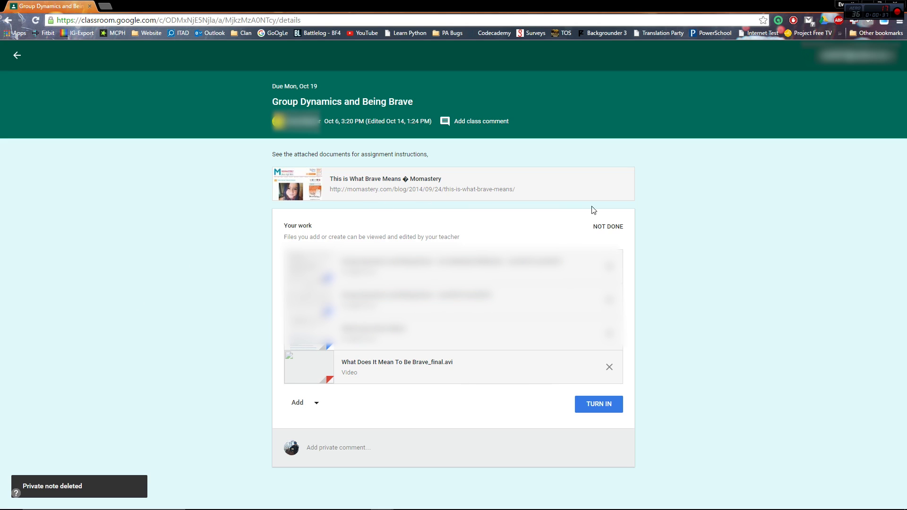
# Turn in the assignment and confirm, marking it DONE.
pyautogui.click(607, 405)
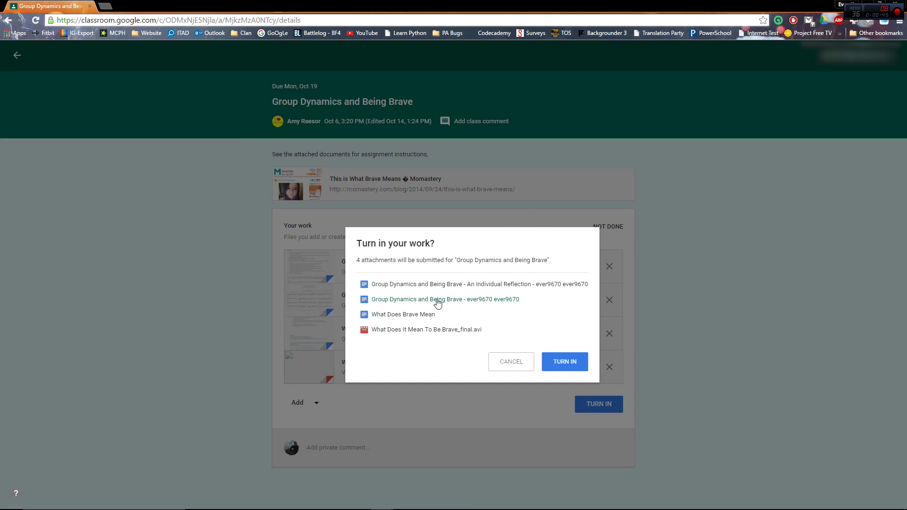
pyautogui.click(560, 366)
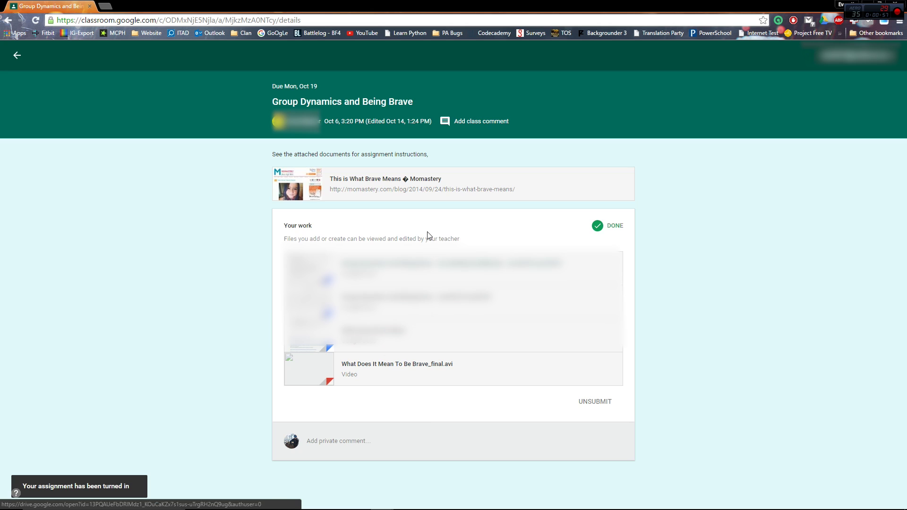
# Unsubmit the assignment and confirm, then look at the add-work options.
pyautogui.click(591, 402)
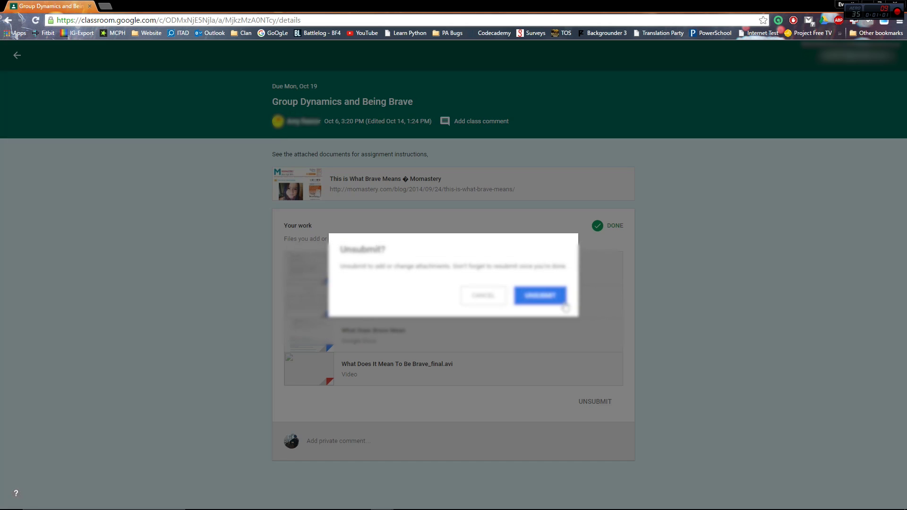
pyautogui.click(536, 303)
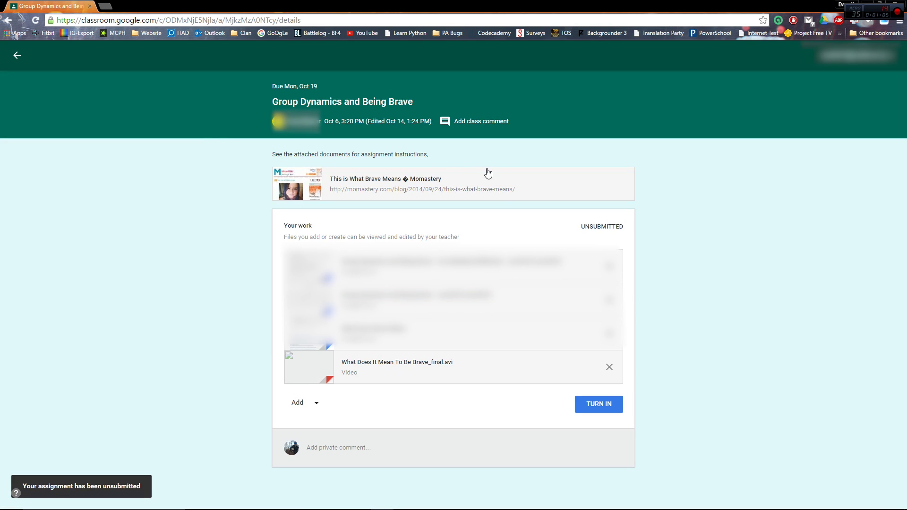
pyautogui.click(313, 404)
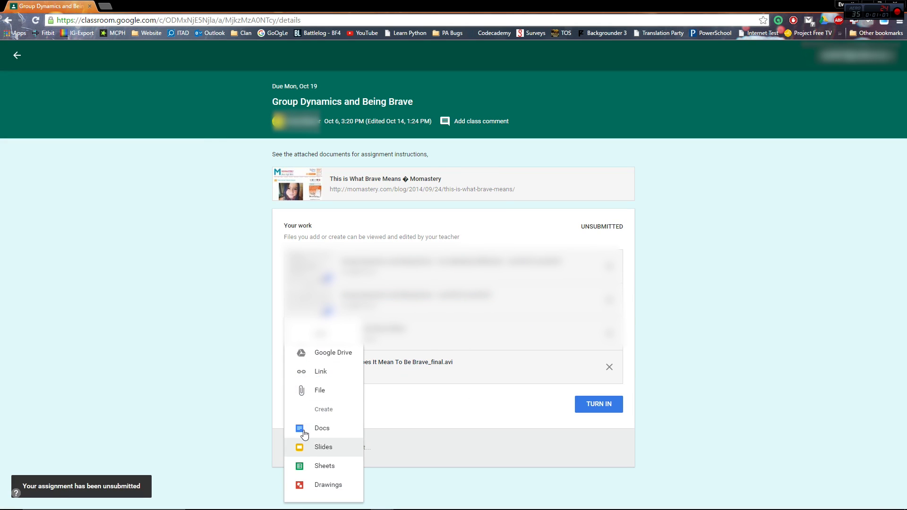
# Dismiss the add options and turn the assignment in again, confirming it as DONE.
pyautogui.click(523, 410)
pyautogui.click(598, 404)
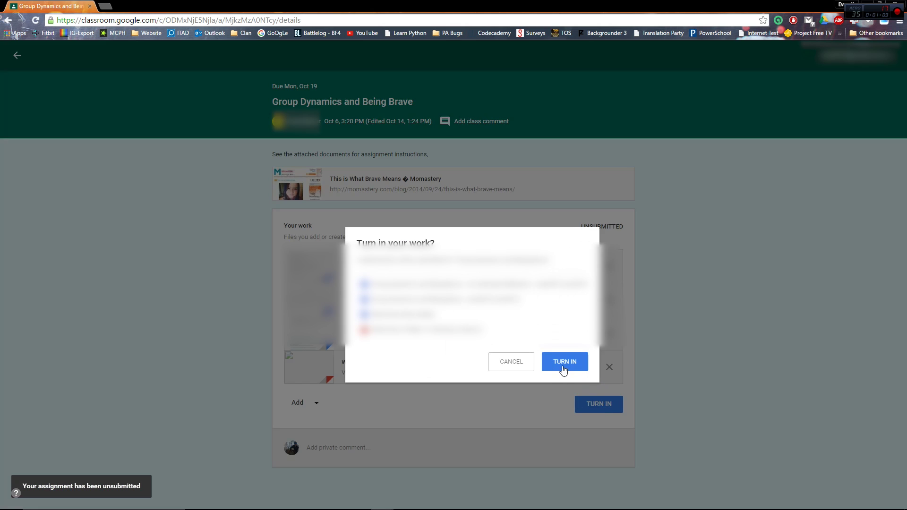
pyautogui.click(563, 363)
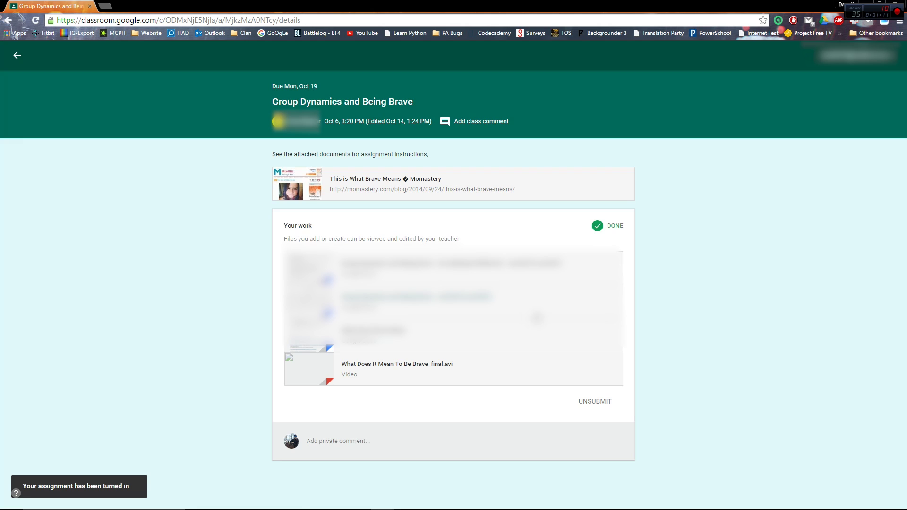